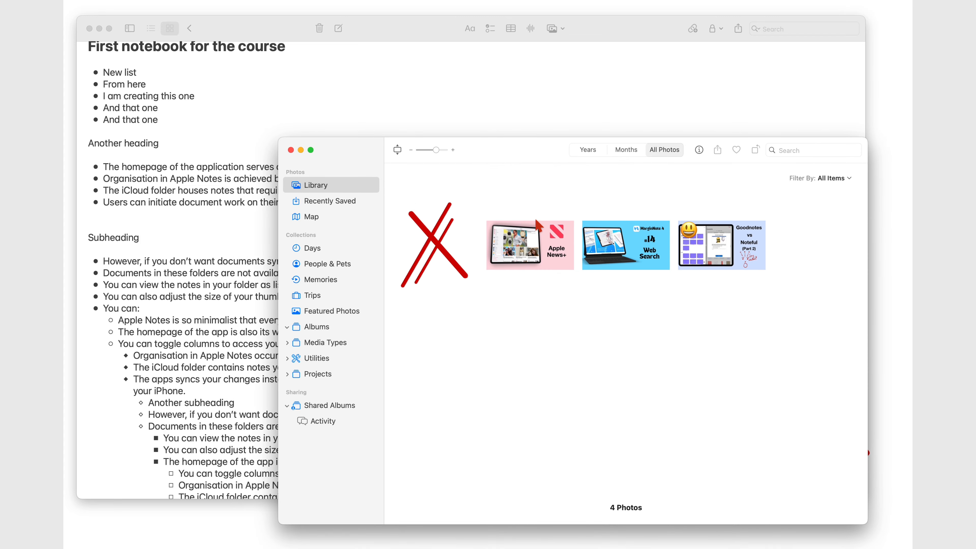
- Insert the Apple News+ picture from the Photos library into the note, directly below the last "And that one" bullet
drag(540, 242, 202, 135)
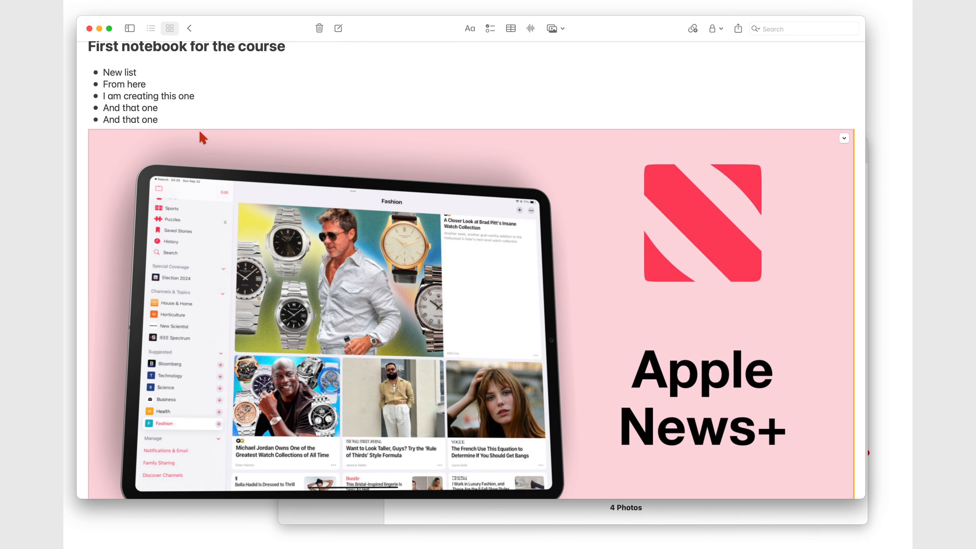
scroll(249, 217, down, 3)
scroll(250, 218, up, 2)
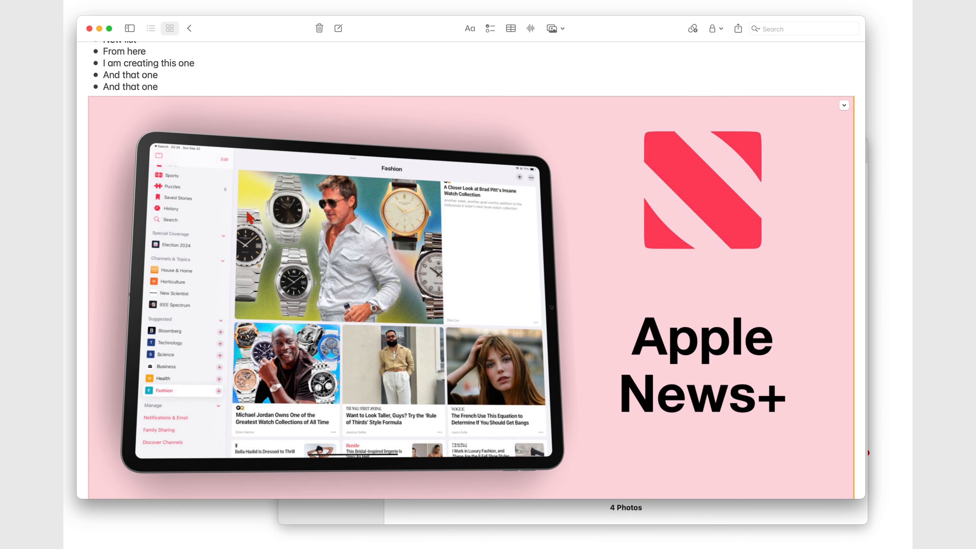
- Add the Goodnotes vs Noteful and MarginNote 4 pictures from the photo library on a new line above "Subheading"
scroll(502, 157, down, 5)
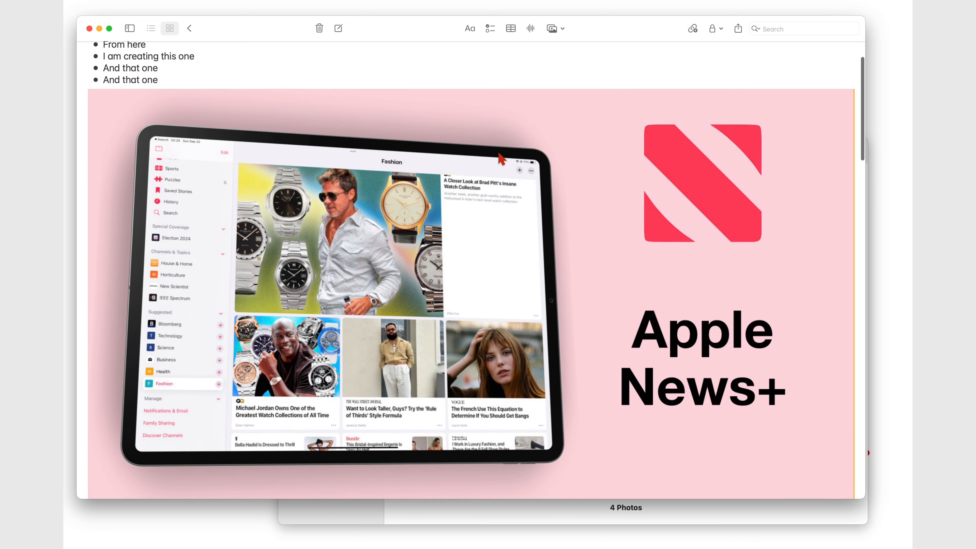
scroll(502, 158, down, 9)
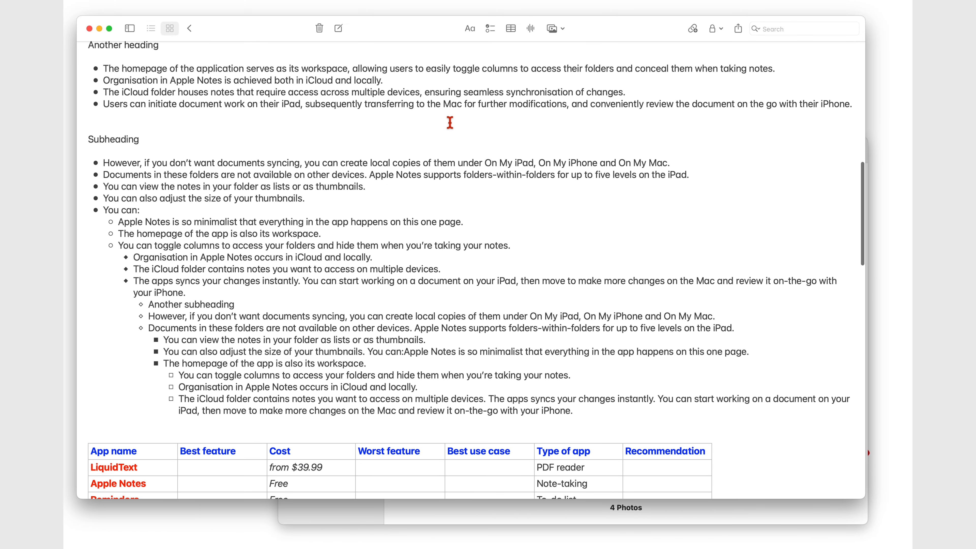
click(151, 125)
key(Return)
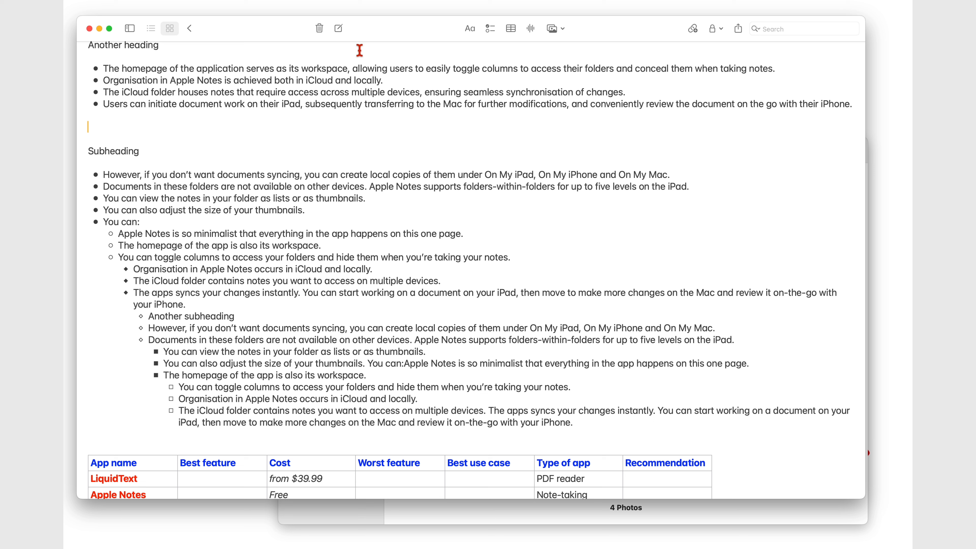
click(554, 29)
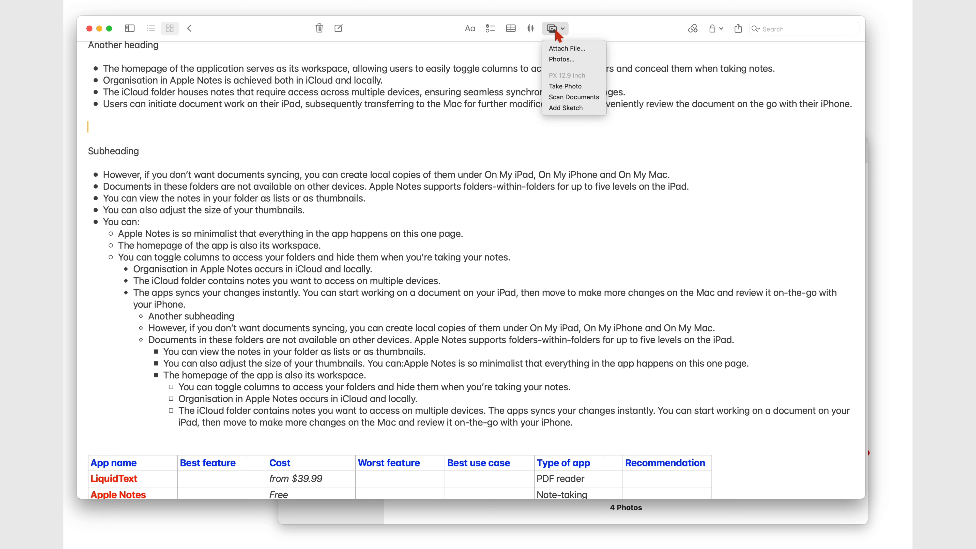
click(561, 62)
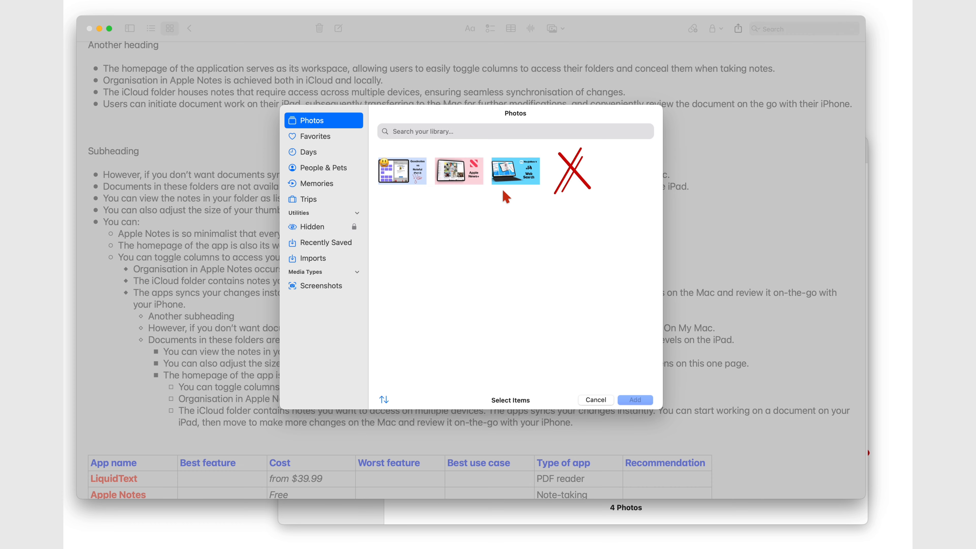
click(509, 178)
click(457, 176)
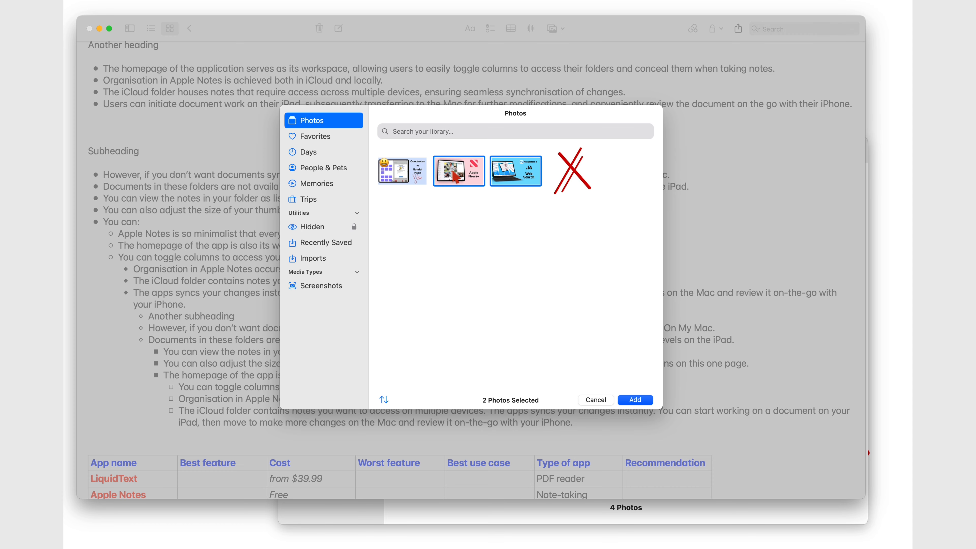
click(453, 176)
click(412, 170)
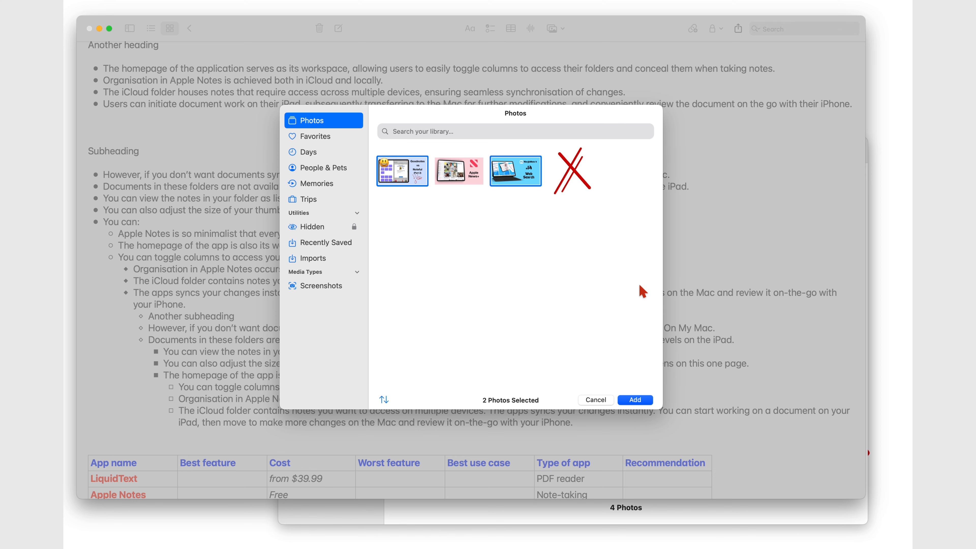
click(635, 400)
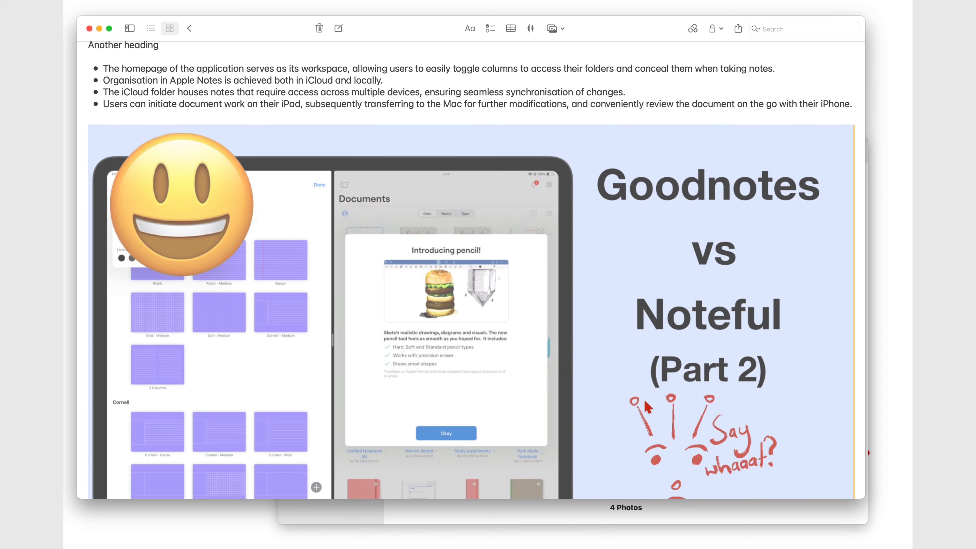
- Show the Apple News+ picture in the note at the Small size
scroll(585, 394, down, 3)
scroll(586, 393, down, 10)
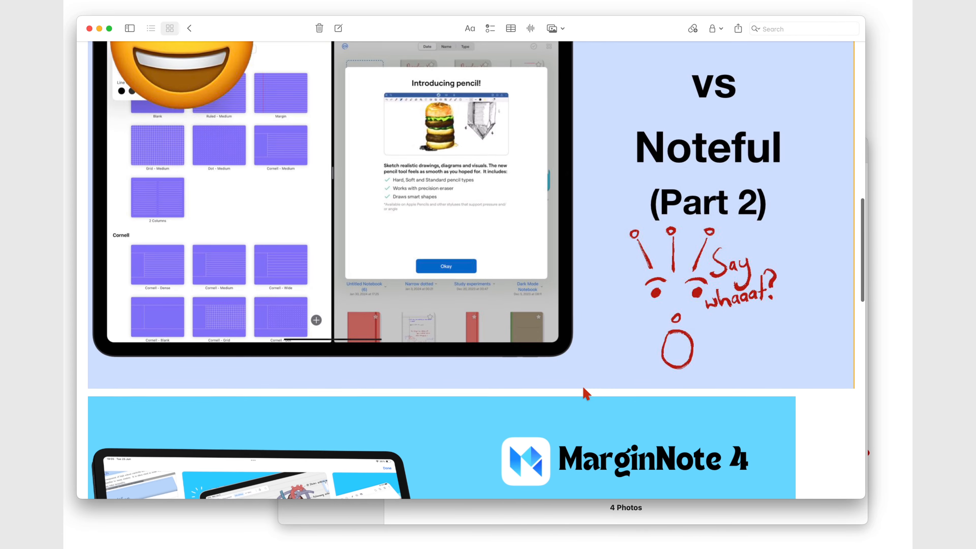
scroll(586, 392, down, 4)
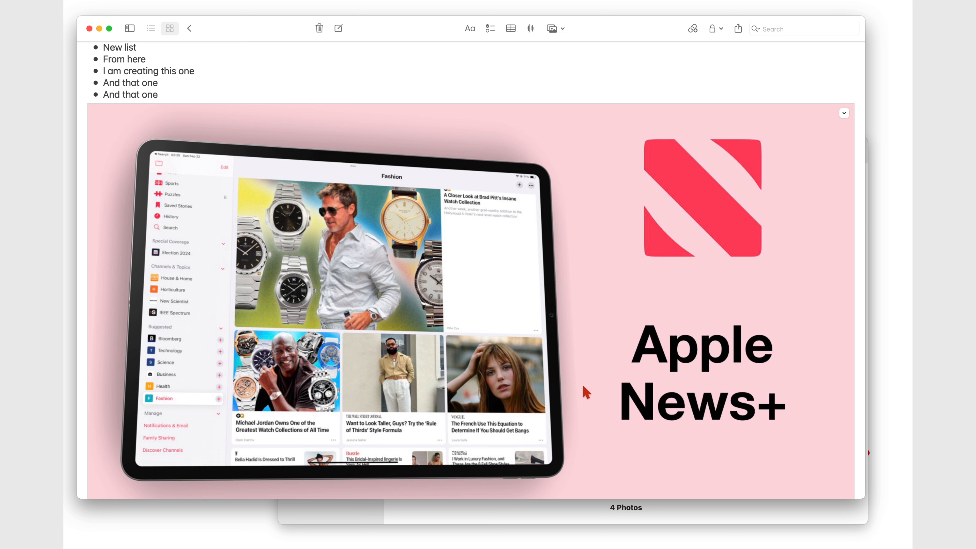
right_click(703, 163)
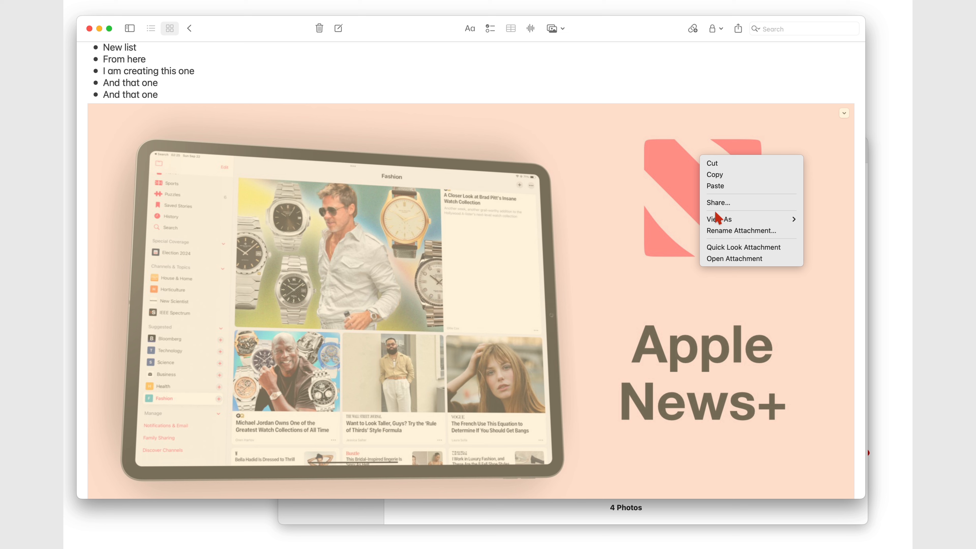
mouse_move(717, 221)
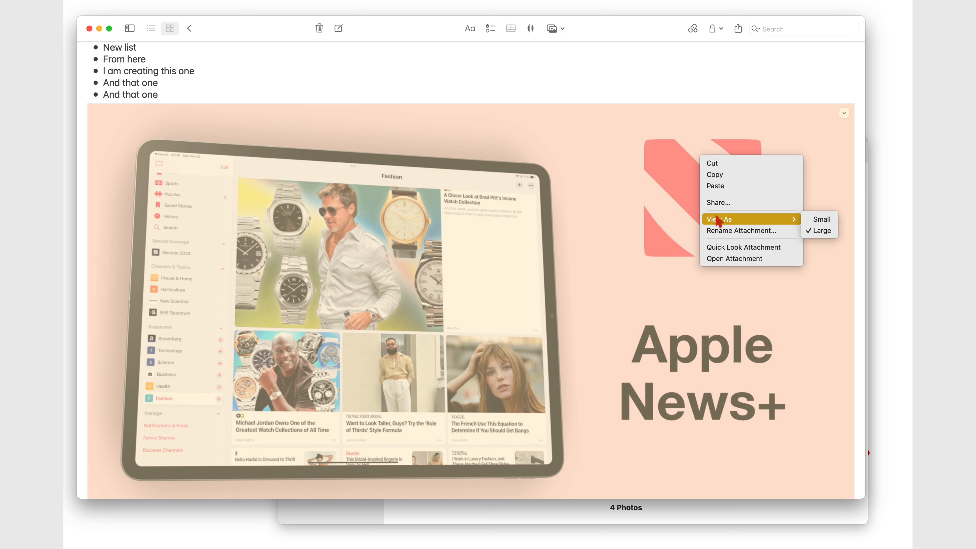
click(821, 220)
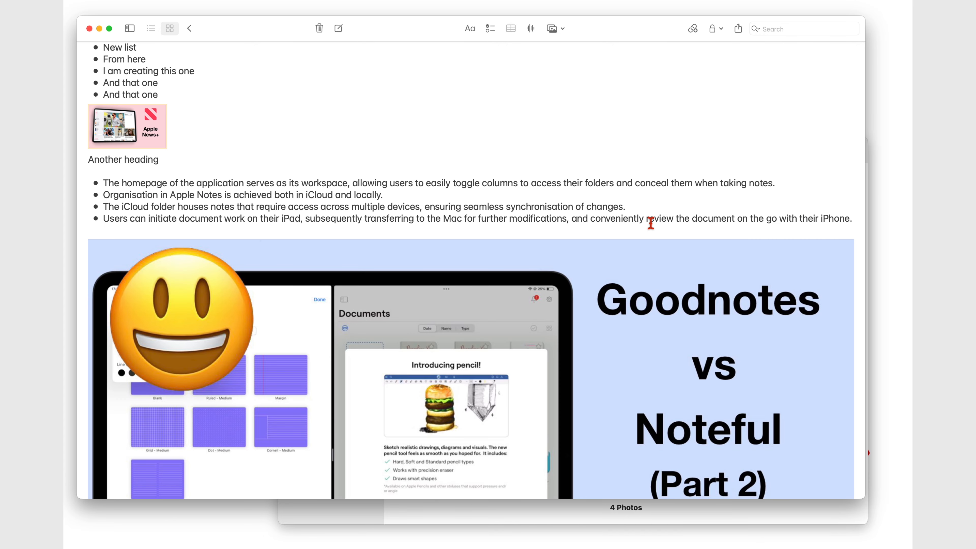
- Show the Goodnotes vs Noteful and MarginNote 4 pictures at the Small size
scroll(653, 227, down, 2)
scroll(653, 228, down, 3)
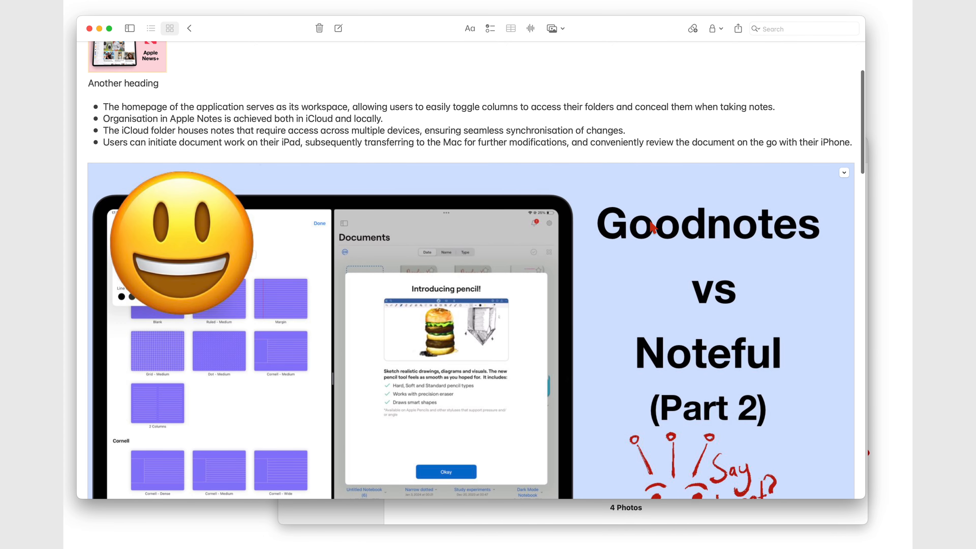
right_click(653, 227)
mouse_move(709, 284)
click(772, 283)
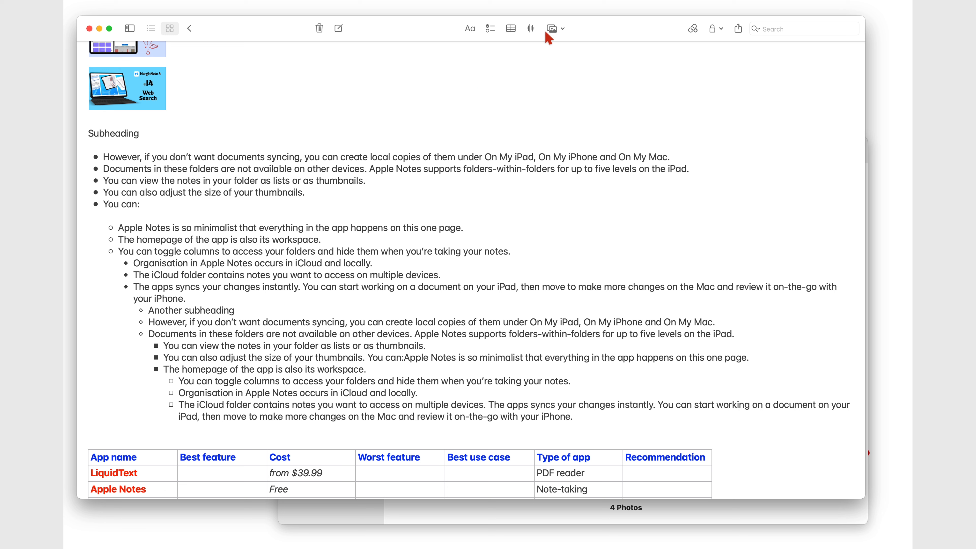
- Insert a photo taken with the connected "PX 12.9 inch" device into the note
click(556, 30)
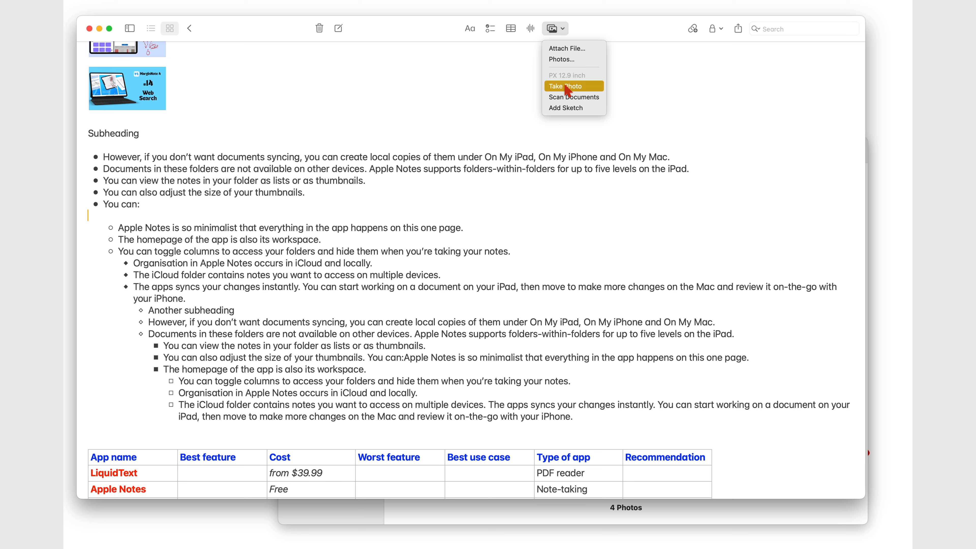
click(565, 86)
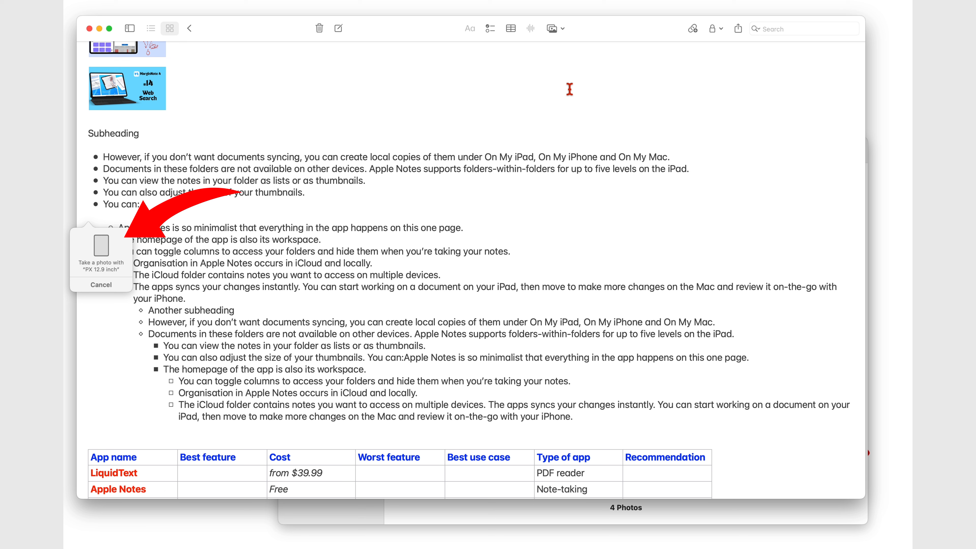
key(Escape)
click(151, 218)
- Show the pink gradient photo at the end of the note at the Small size
scroll(151, 218, down, 20)
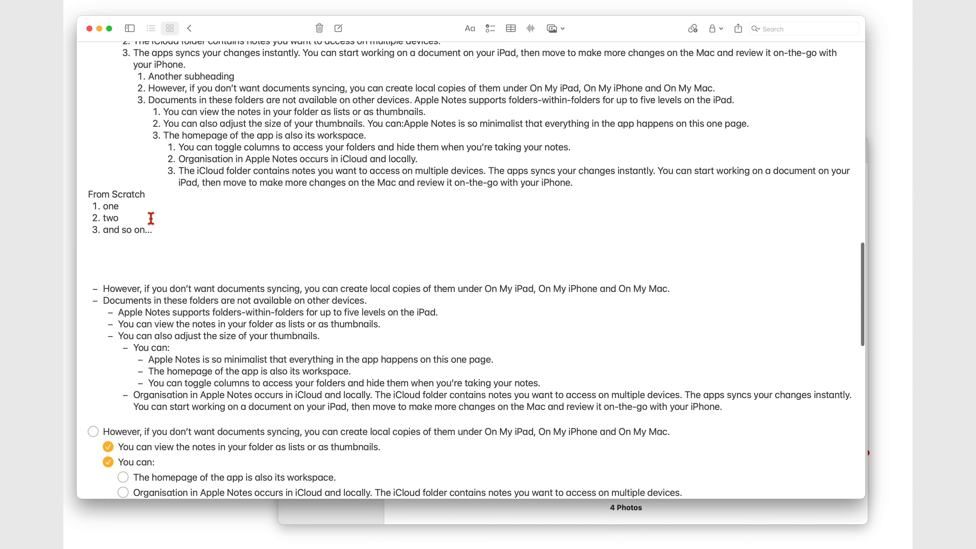
scroll(151, 218, down, 15)
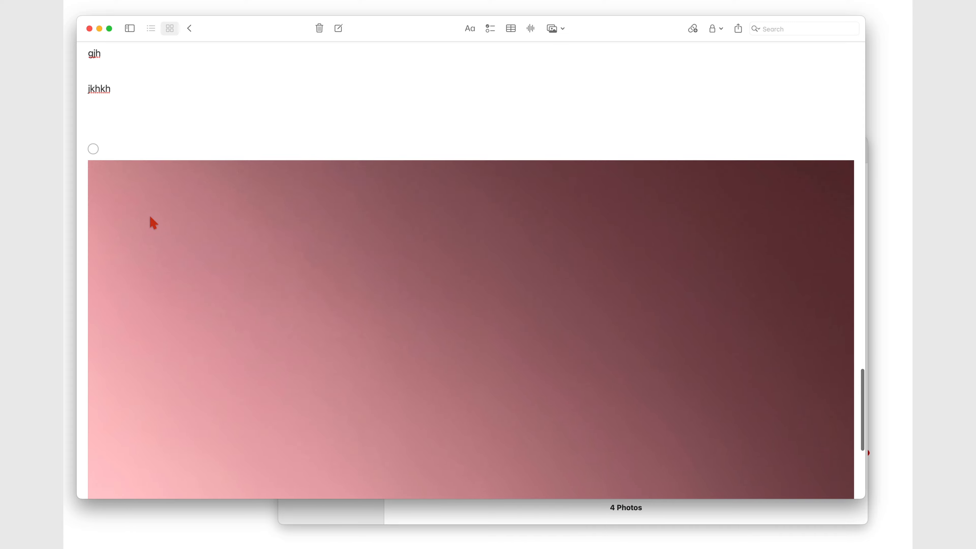
scroll(151, 219, down, 3)
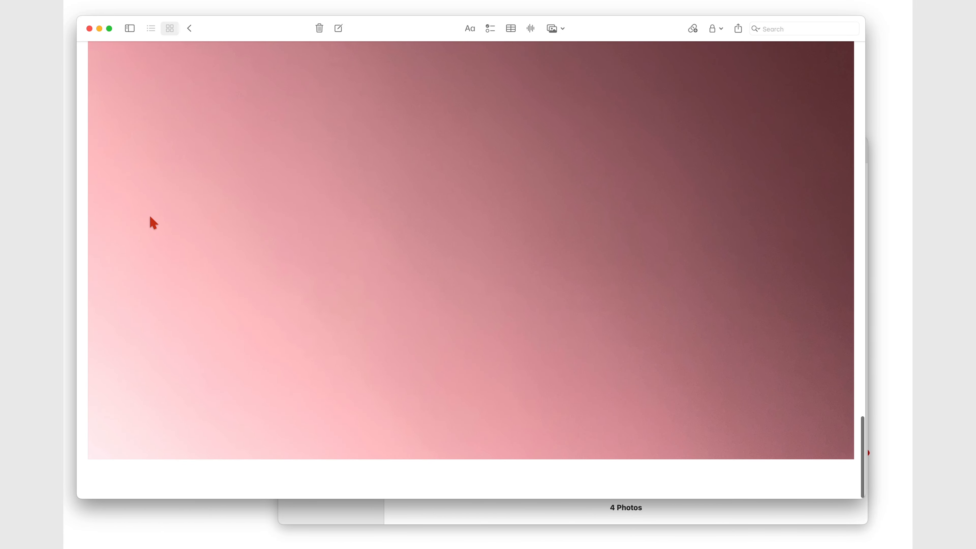
scroll(150, 219, up, 2)
scroll(153, 222, up, 2)
right_click(153, 222)
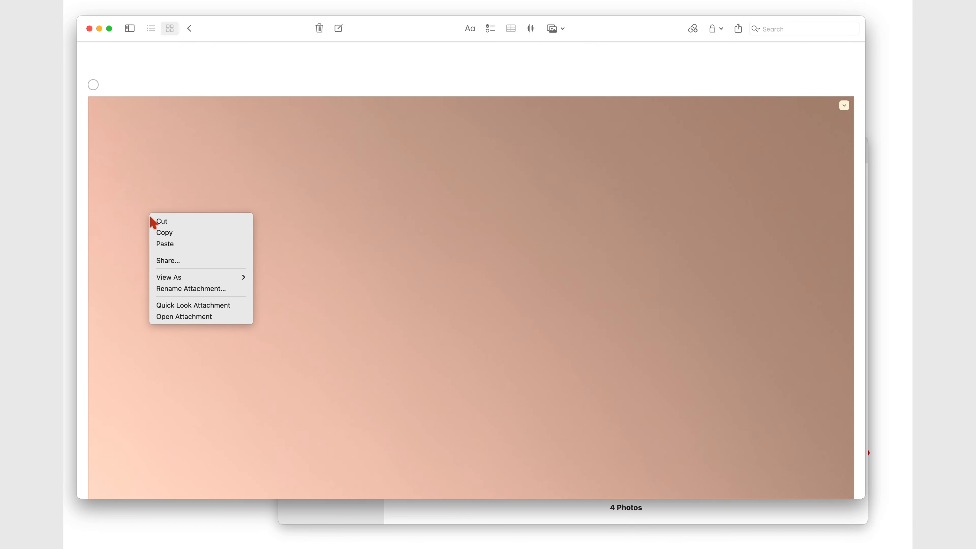
mouse_move(174, 278)
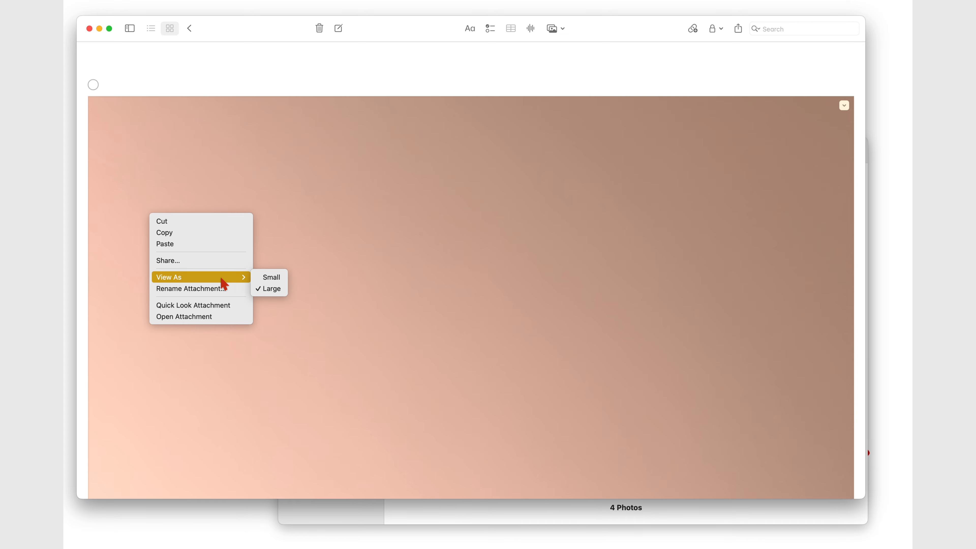
click(269, 277)
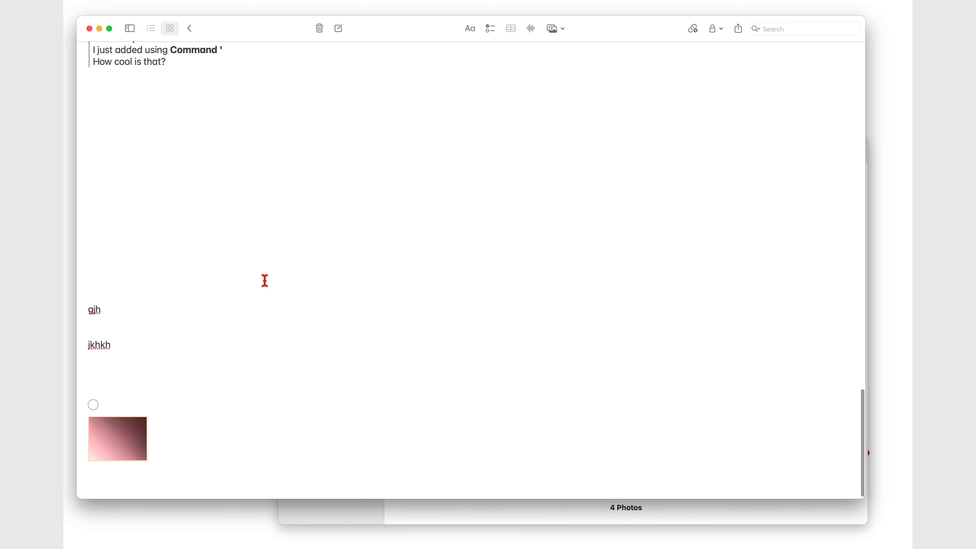
- Move the pink gradient photo from the end of the note to directly below the MarginNote 4 picture
mouse_move(135, 443)
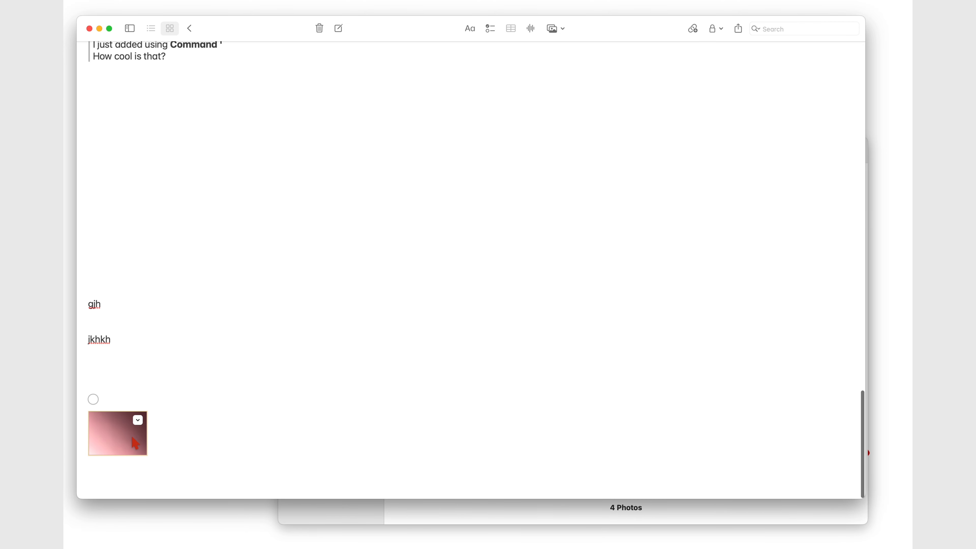
drag(135, 443, 207, 247)
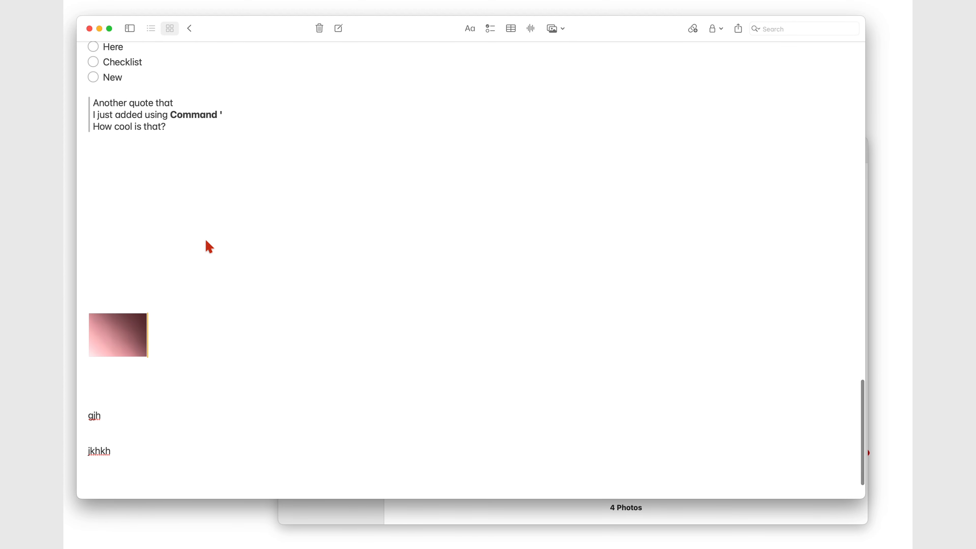
scroll(165, 320, up, 2)
mouse_move(136, 368)
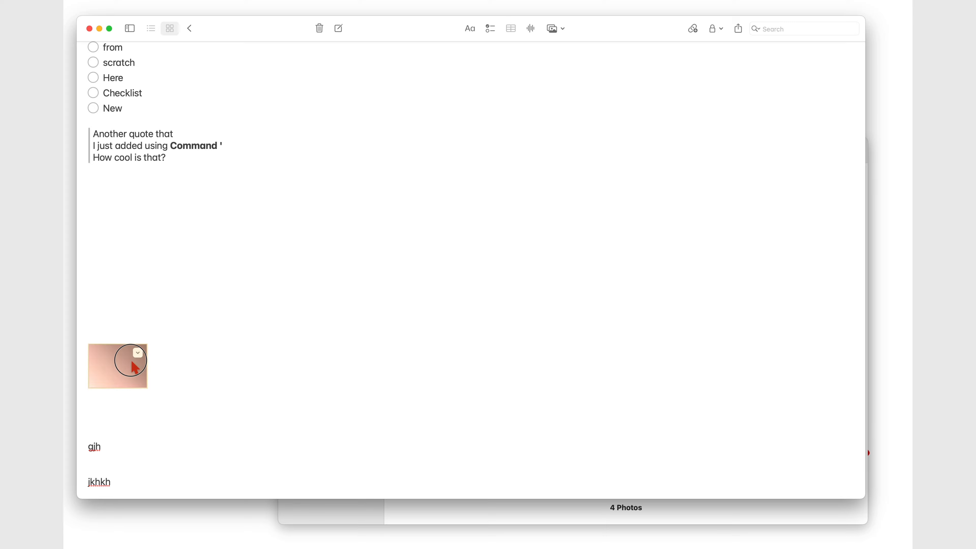
drag(135, 368, 258, 224)
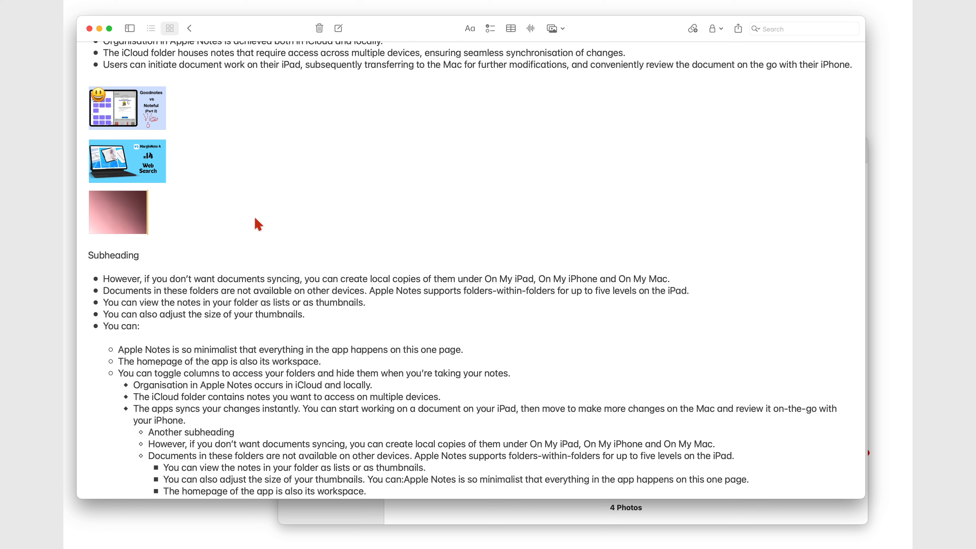
- Rename the Goodnotes picture attachment as "Goodnotes vs Noteful pt 2"
right_click(147, 119)
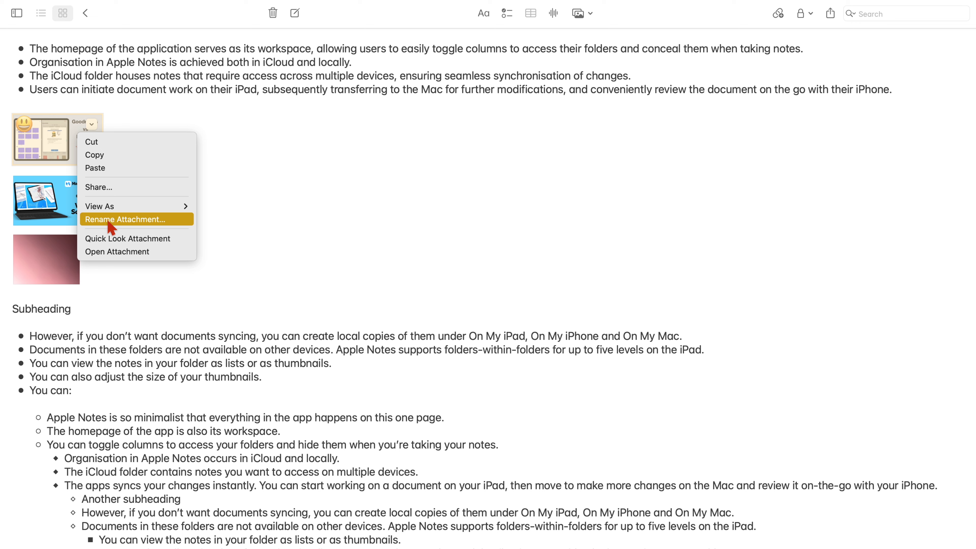
click(178, 194)
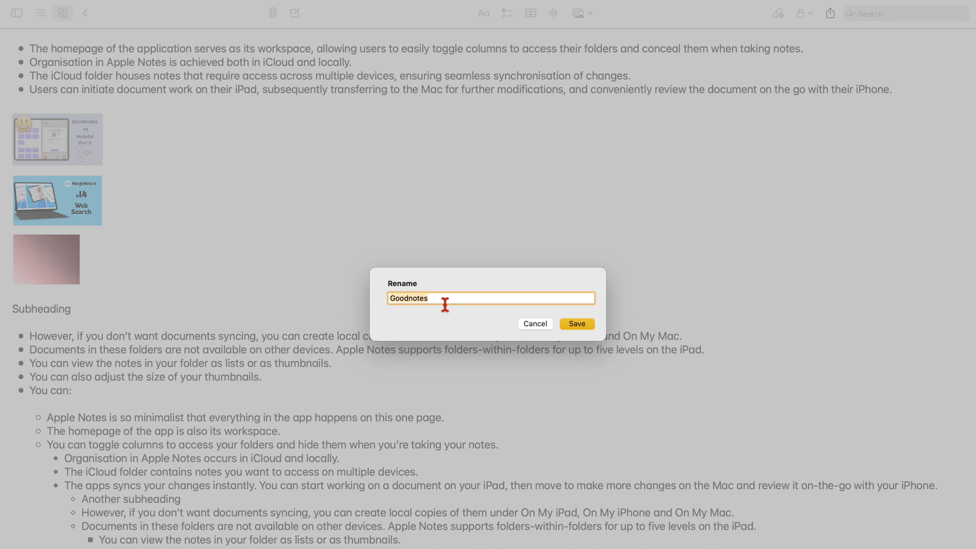
click(445, 304)
text(vs Noteful pt 2)
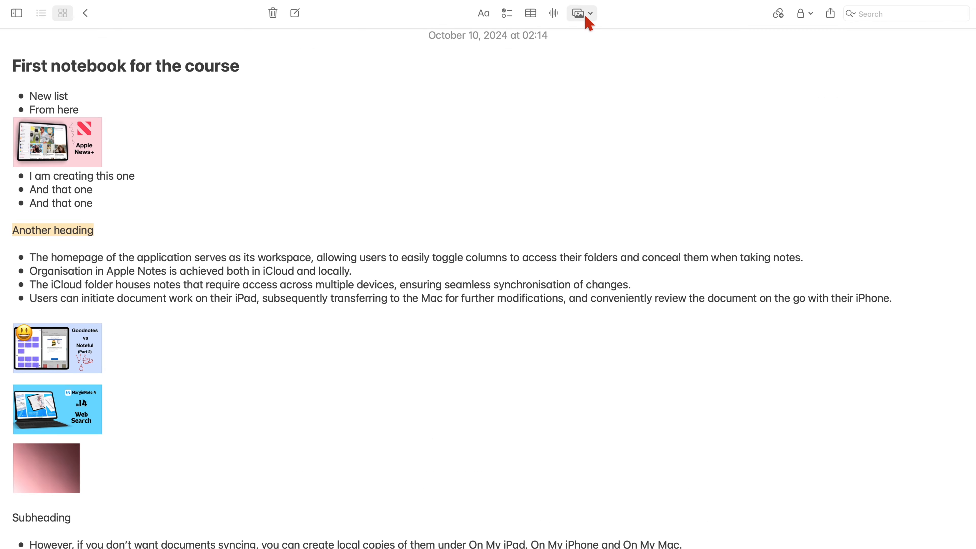
- Attach the video file "#7 Apple Notes for Mac_ Apple Intelligence.mp4" from the Downloads folder to the note
click(585, 19)
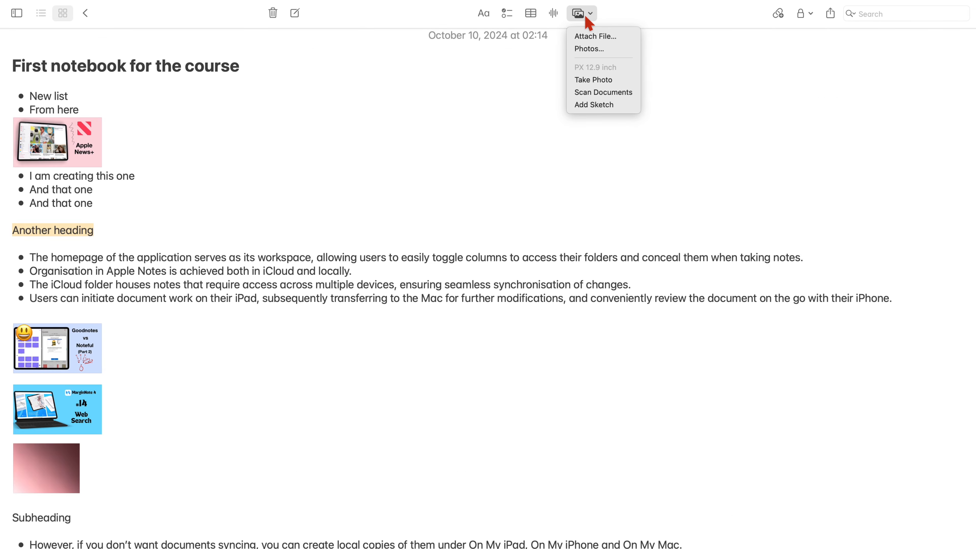
click(599, 34)
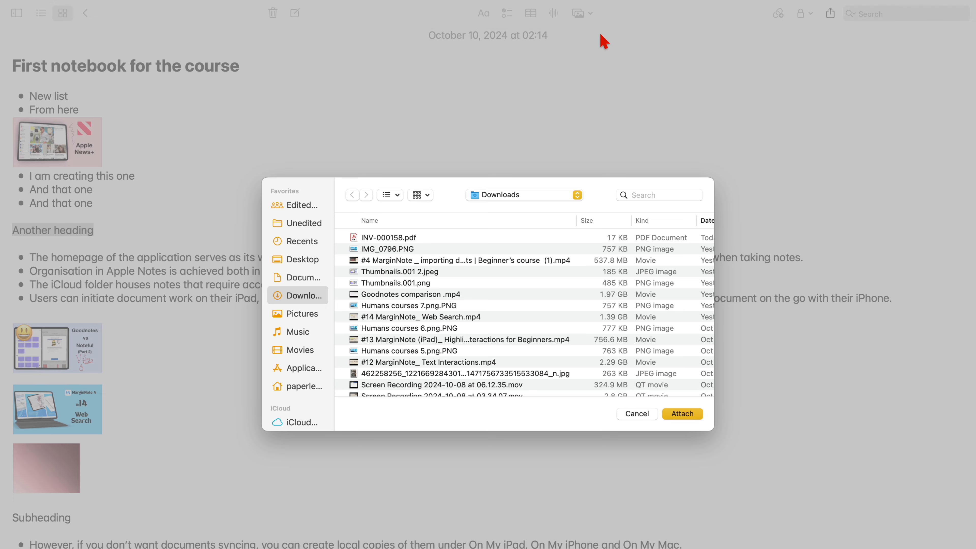
click(411, 305)
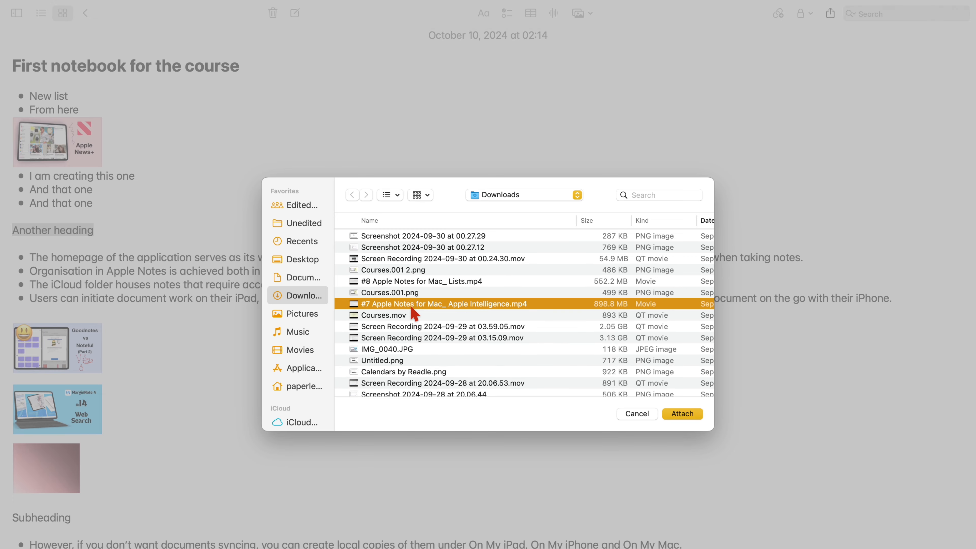
click(682, 414)
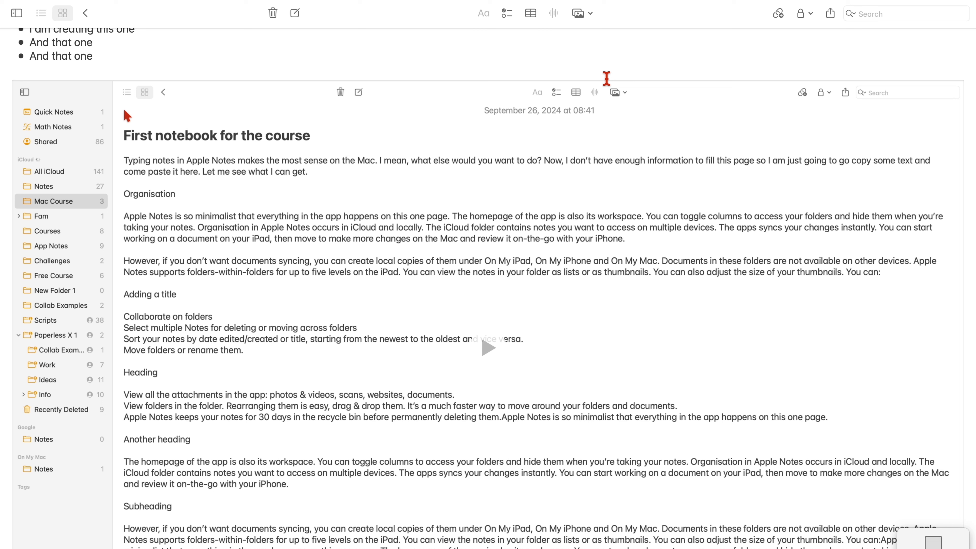
- Play the attached video in full screen and set its playback speed to 1.5x
right_click(631, 167)
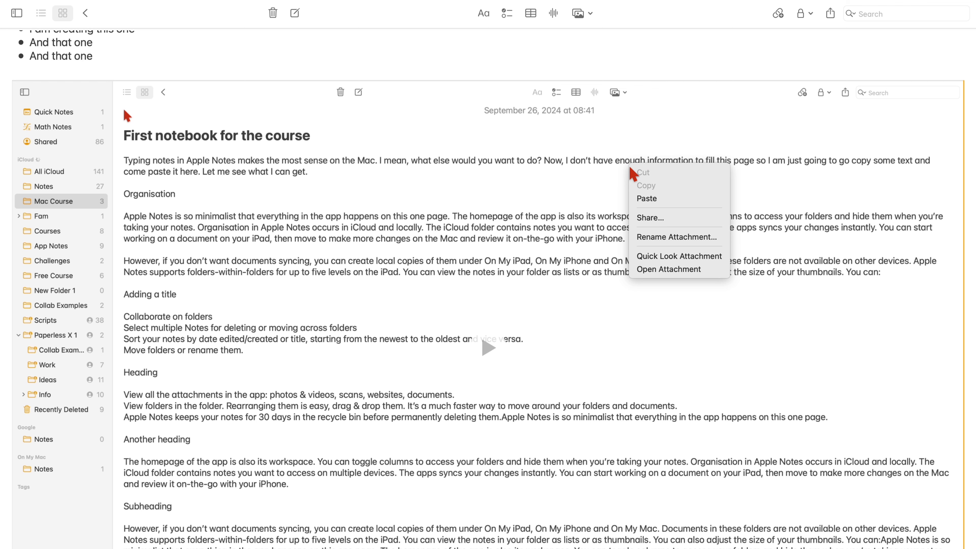
click(678, 326)
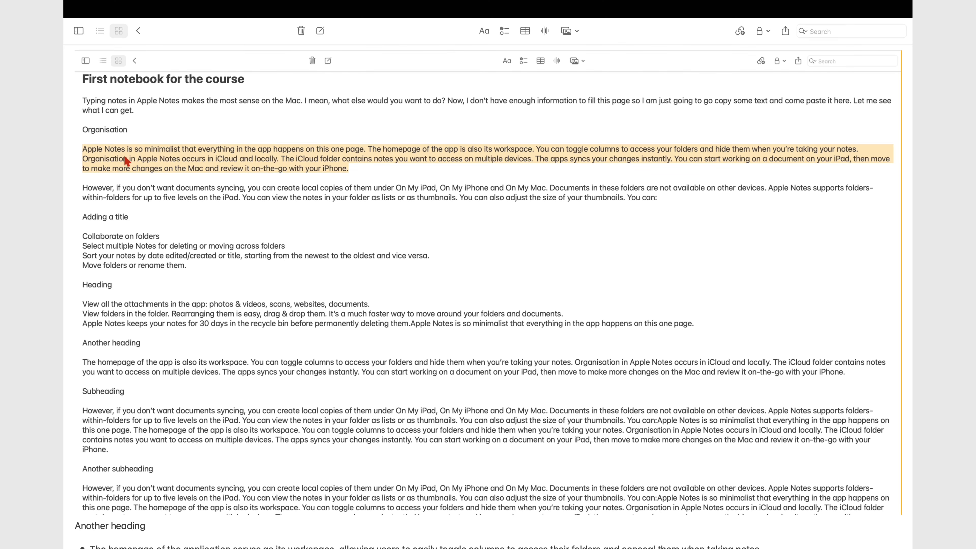
mouse_move(759, 455)
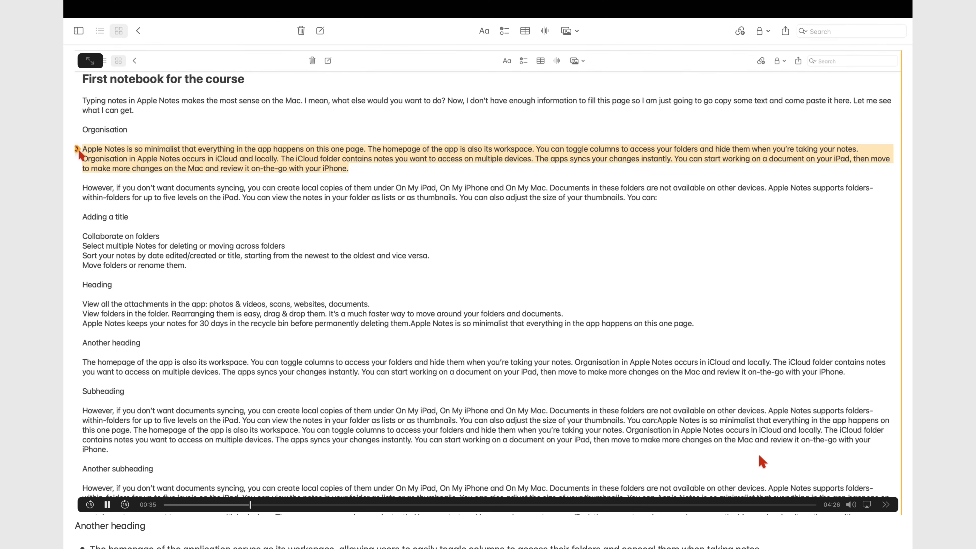
click(590, 438)
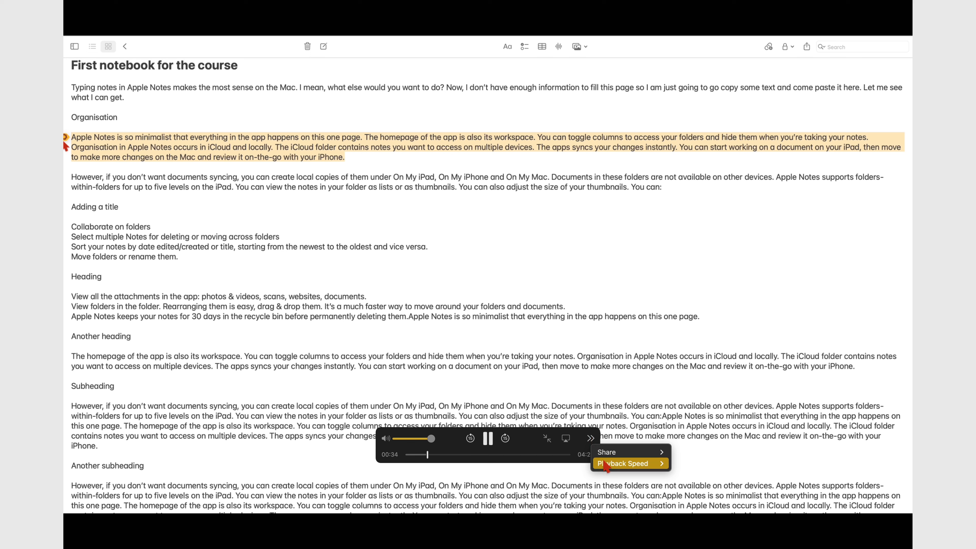
mouse_move(607, 465)
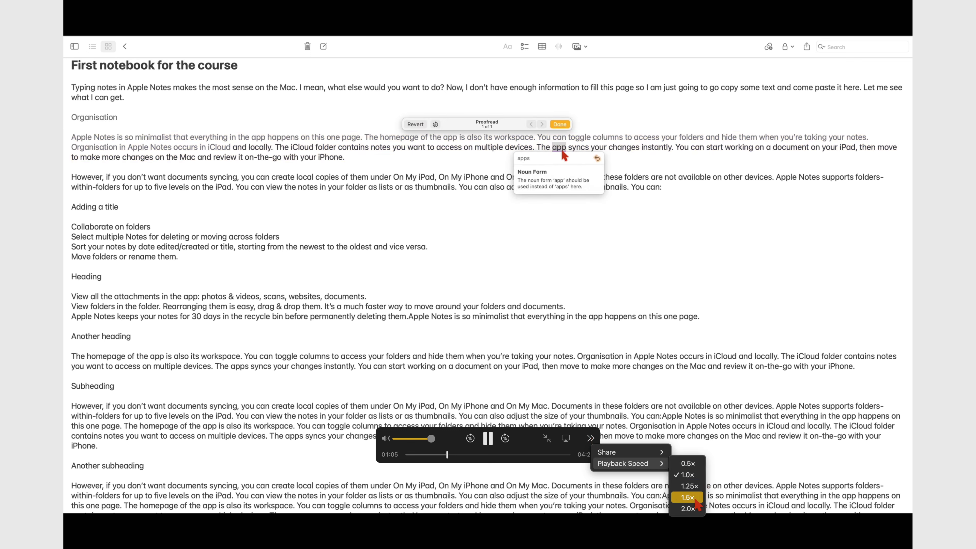
click(695, 498)
- Pause the full-screen video, select the paragraph under "Heading" in the frame with Live Text, and leave full screen
key(space)
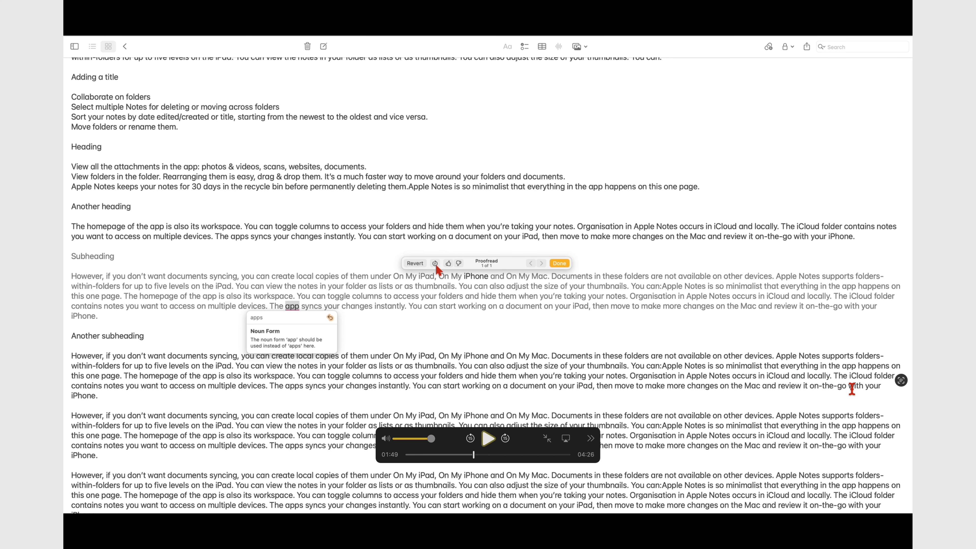
click(901, 381)
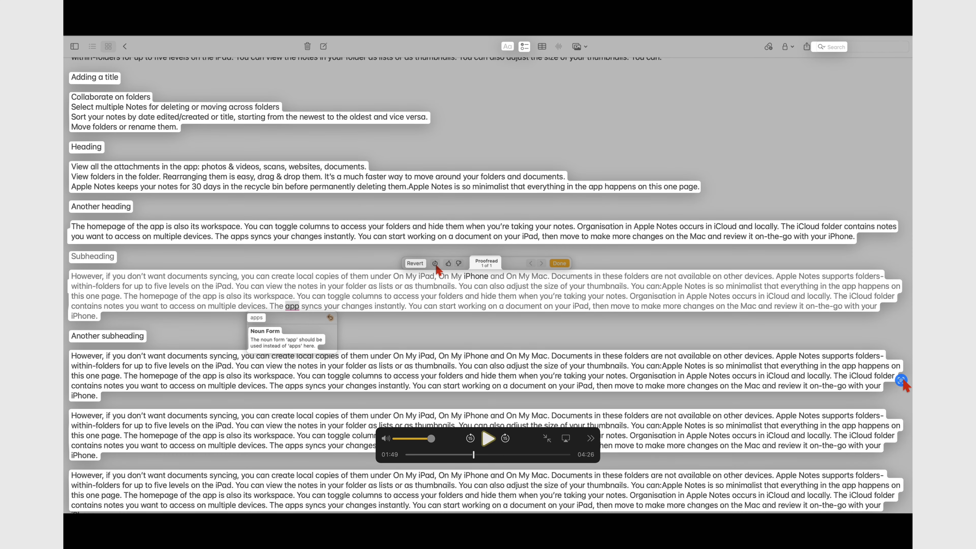
drag(71, 167, 699, 187)
key(Escape)
- Play the video inline in the note briefly, pause it, and turn on Live Text for the paused frame
click(633, 420)
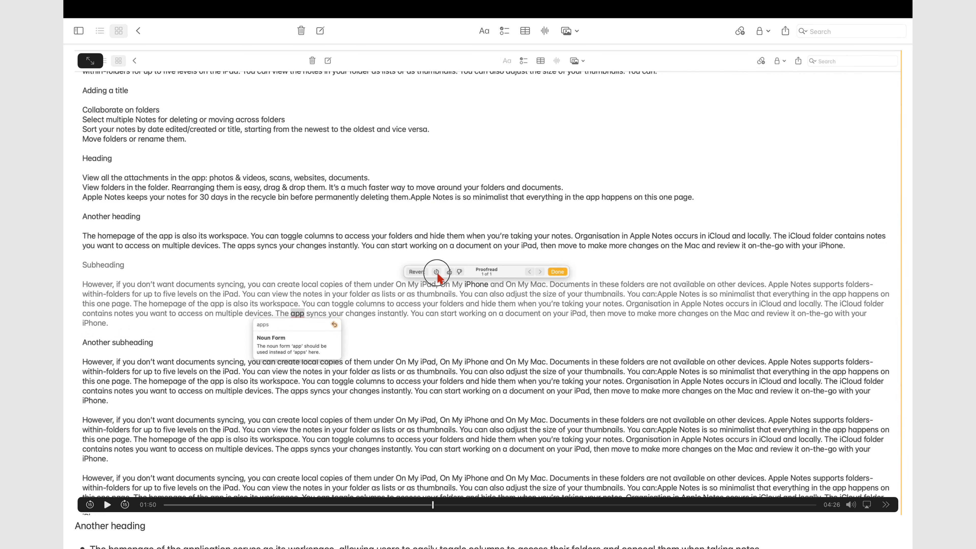
click(633, 420)
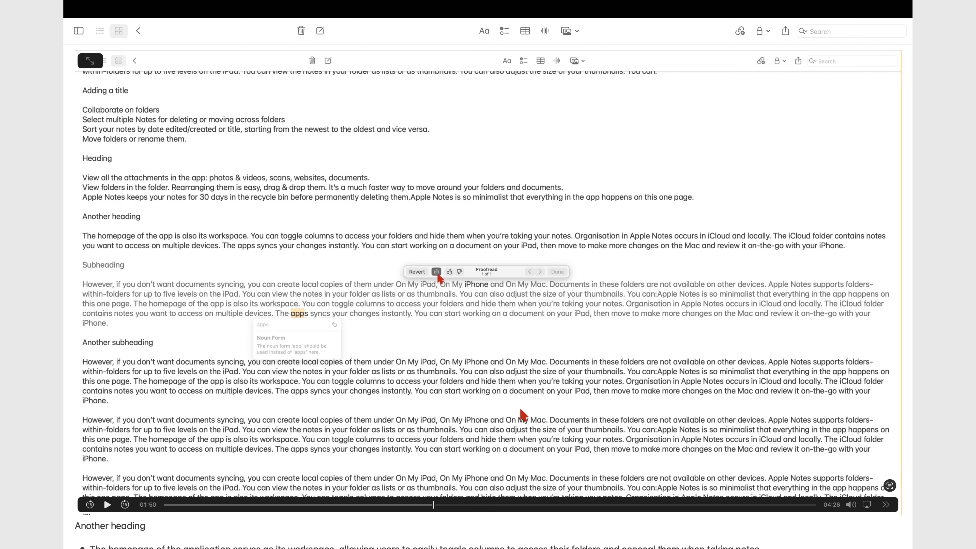
click(889, 485)
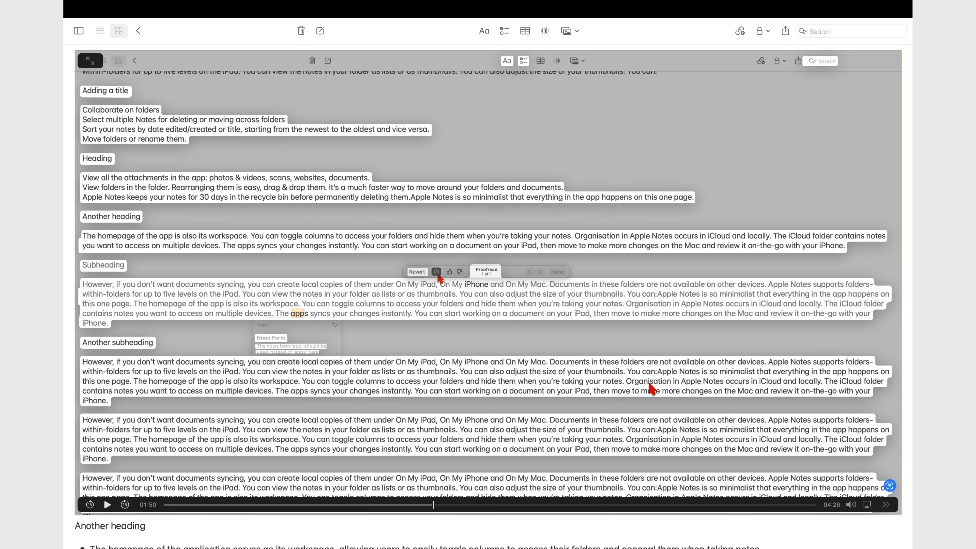